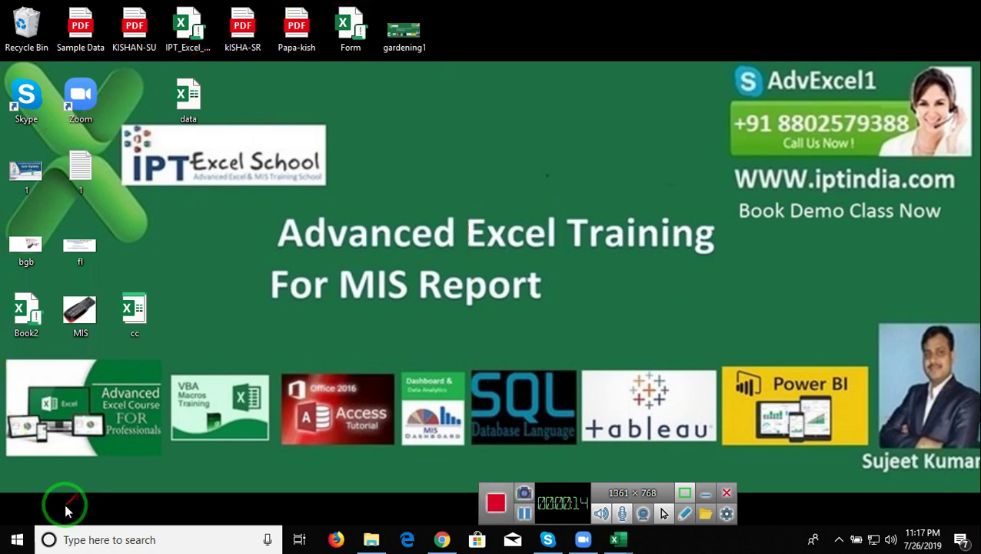
- Launch Go To Database Home Page from the Start menu's Oracle Database 10g Express Edition folder
click(18, 541)
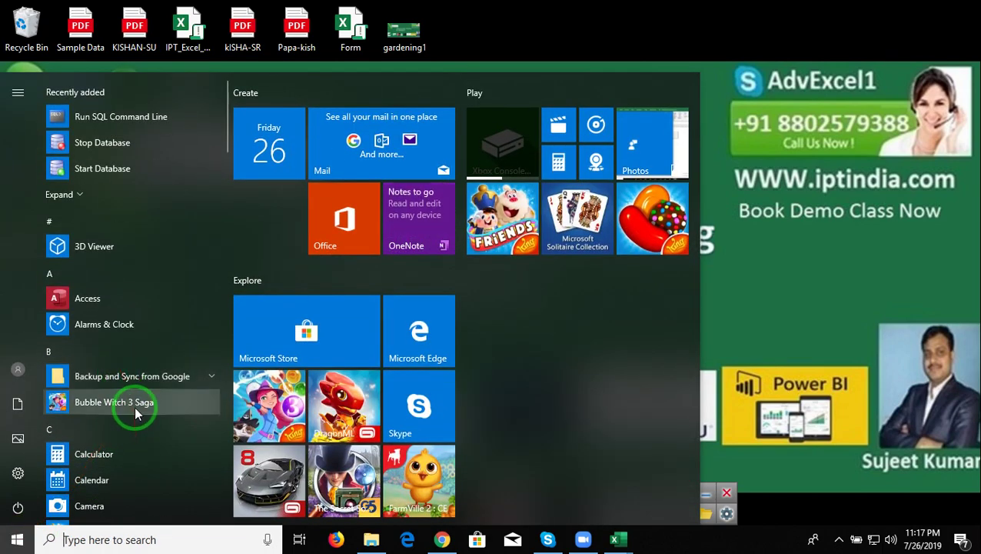
scroll(135, 410, down, 1)
scroll(135, 408, down, 3)
scroll(131, 422, down, 3)
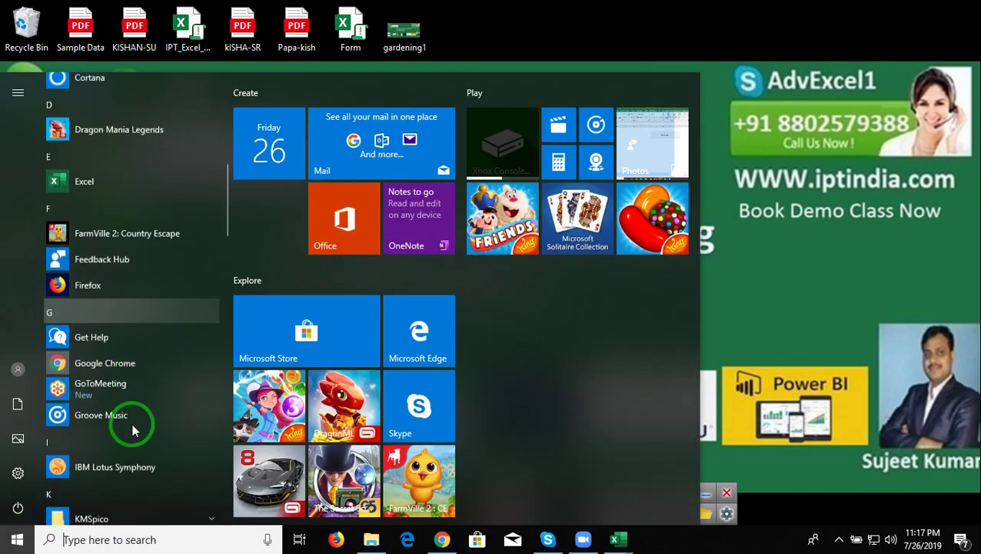
scroll(132, 430, down, 3)
scroll(132, 430, down, 2)
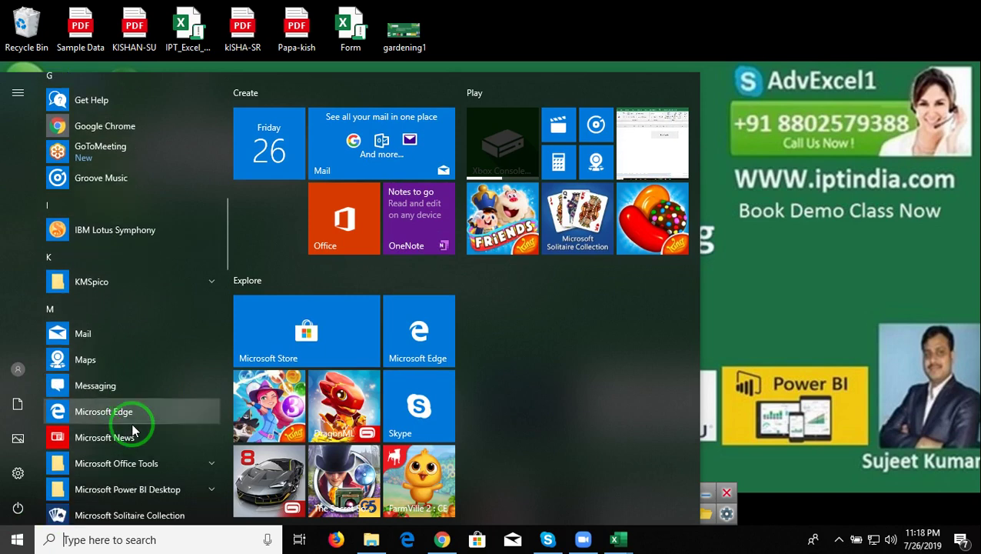
scroll(133, 430, down, 3)
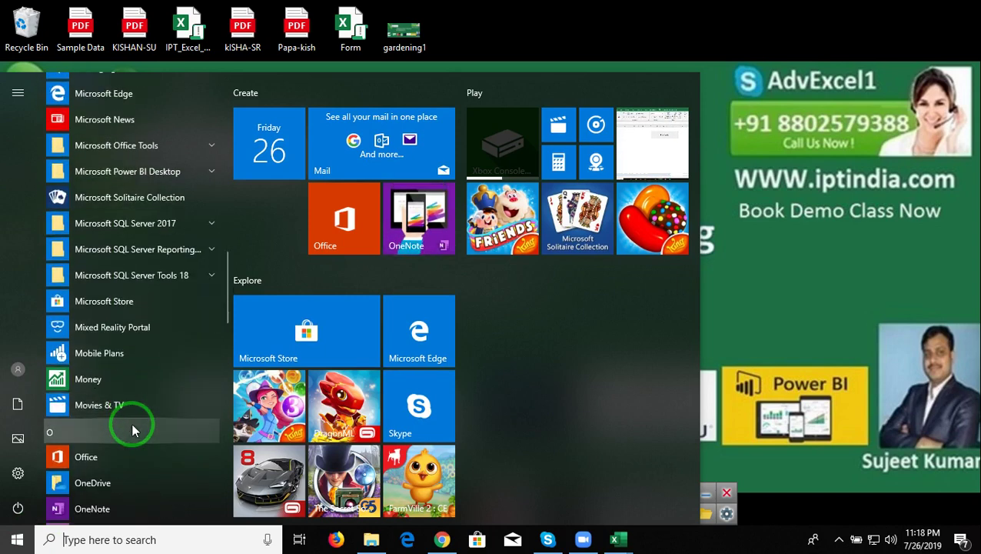
scroll(133, 430, down, 2)
scroll(133, 430, down, 2)
click(134, 391)
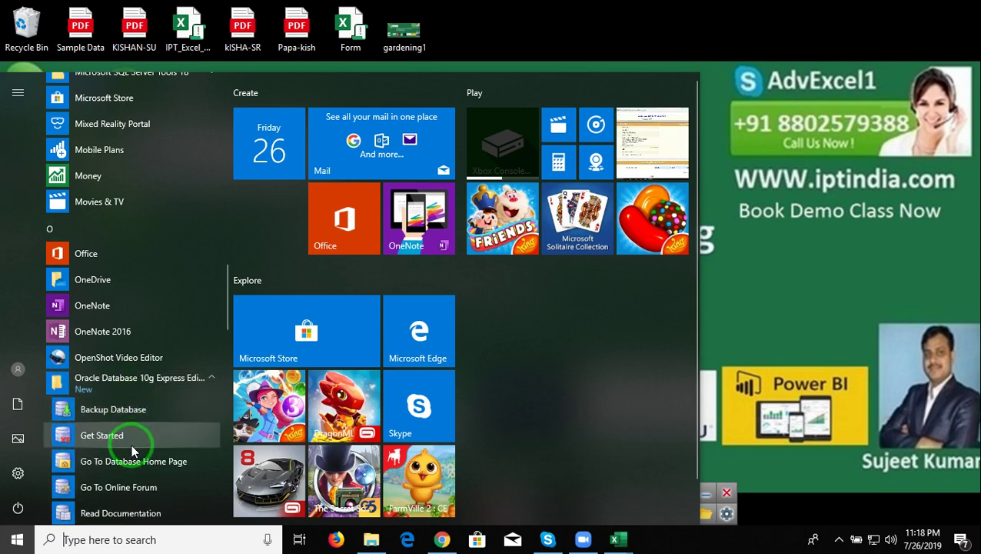
scroll(133, 385, down, 2)
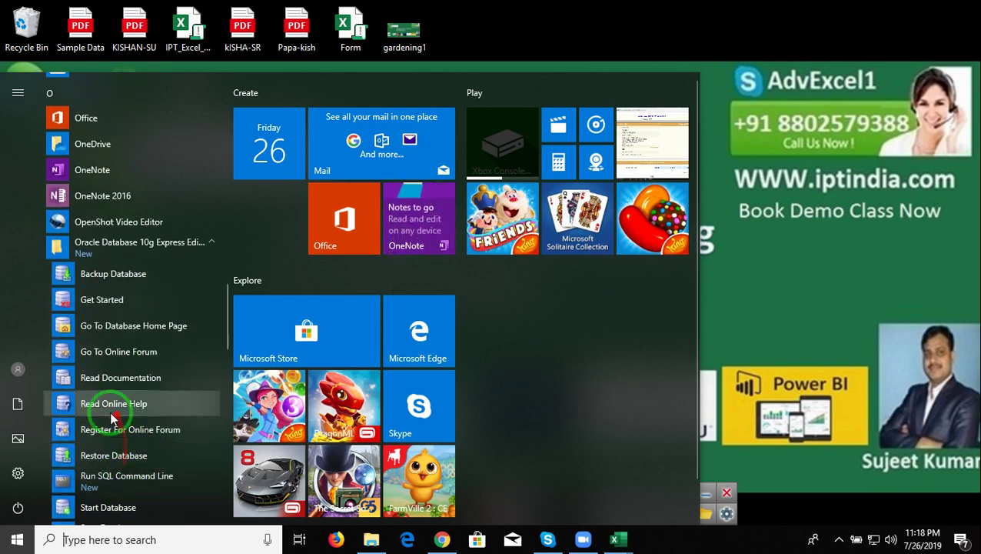
click(139, 329)
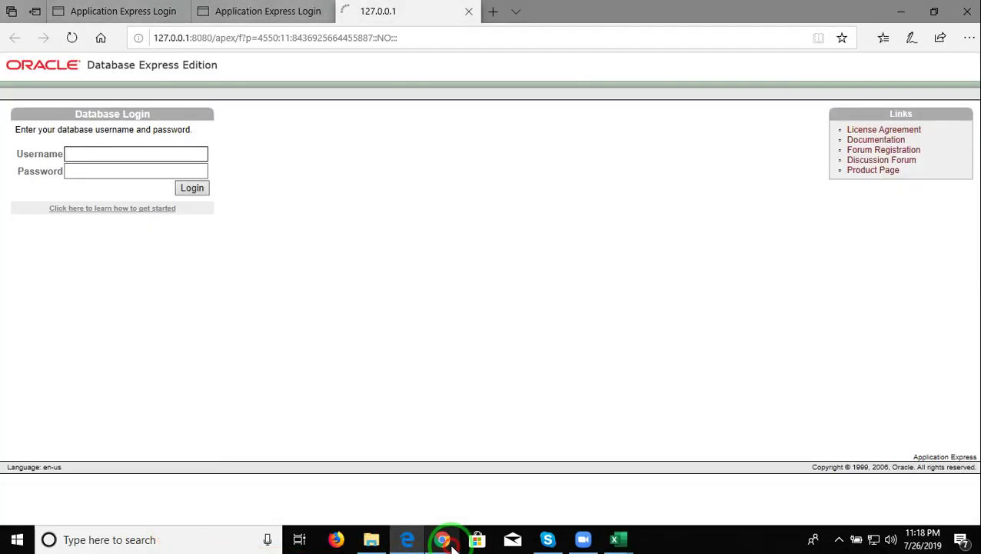
- In Chrome, load the local address 127.0.0.1:8080/apex/wwv_flow.accept
click(445, 540)
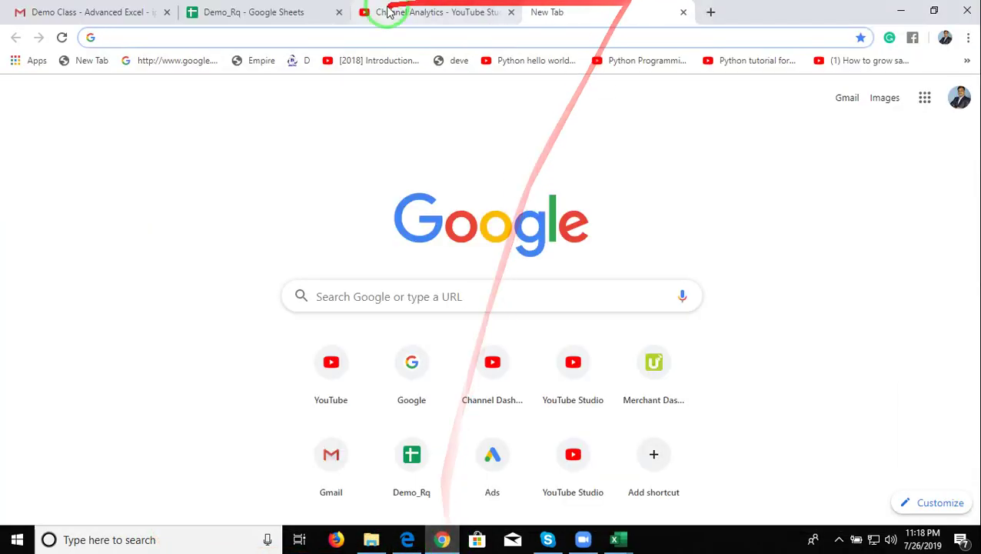
text(19)
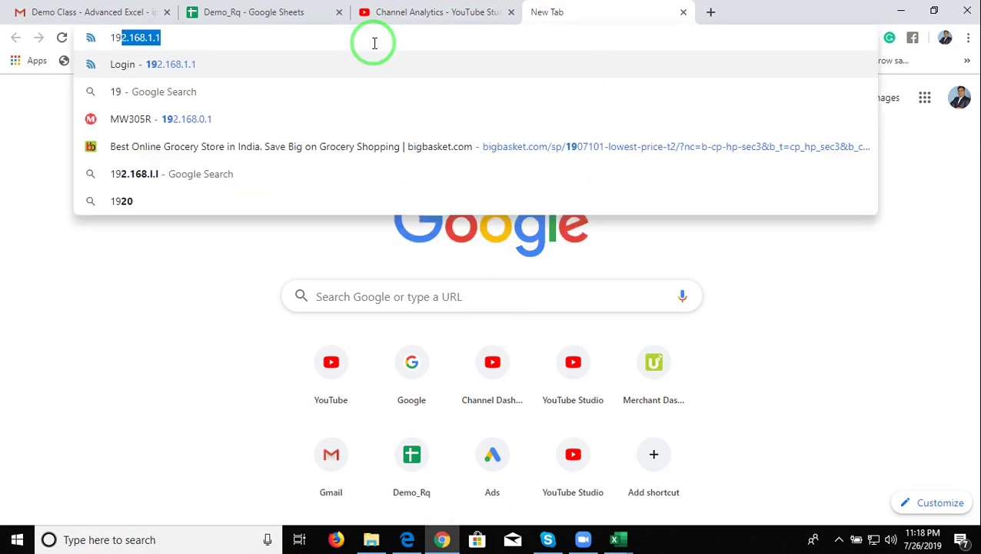
key(BackSpace)
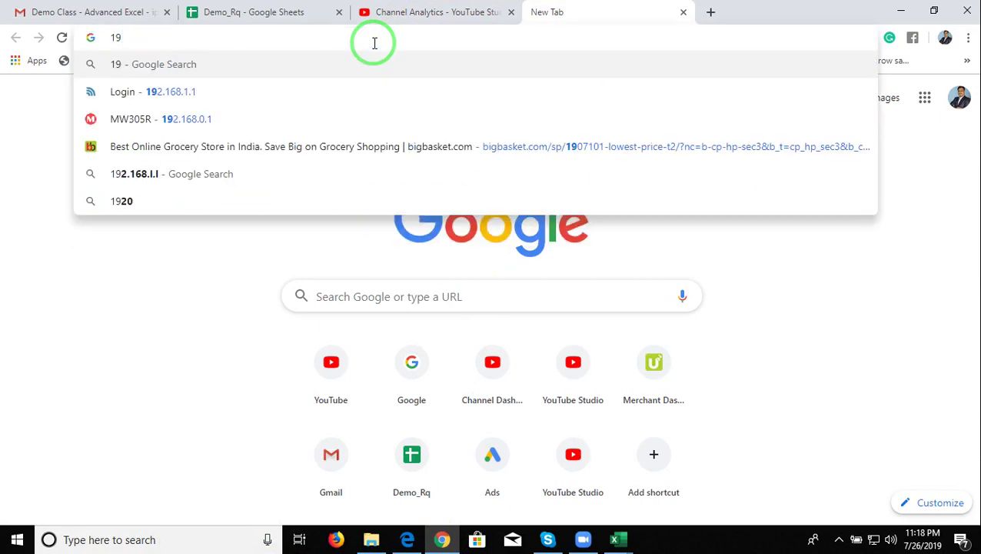
key(BackSpace)
text(27)
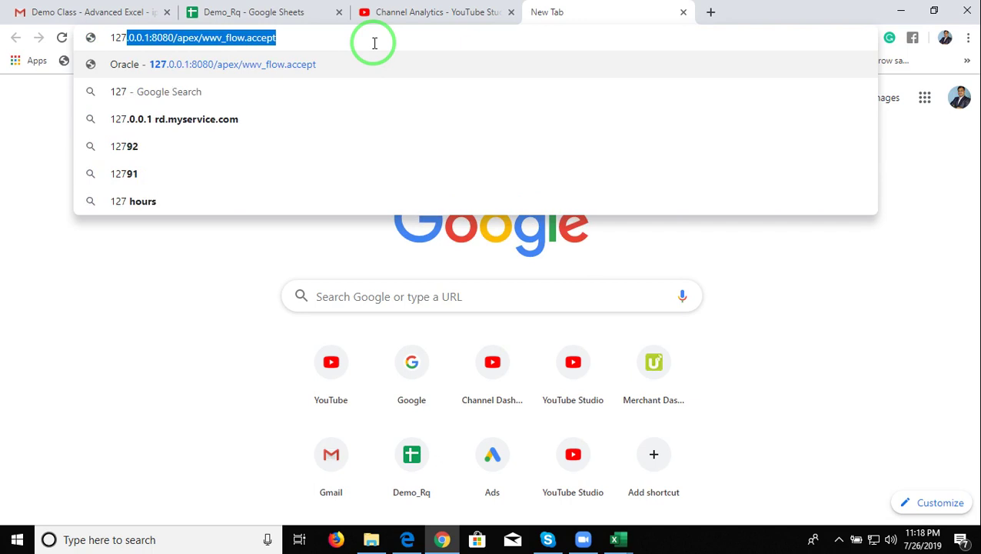
key(Return)
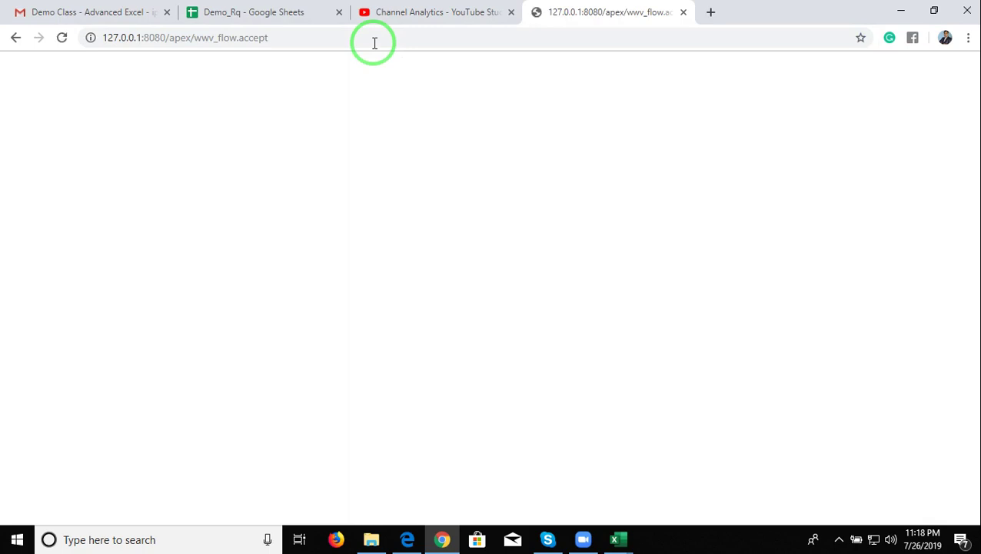
- Trim the address to 127.0.0.1:8080/apex and load the Application Express login page
click(410, 540)
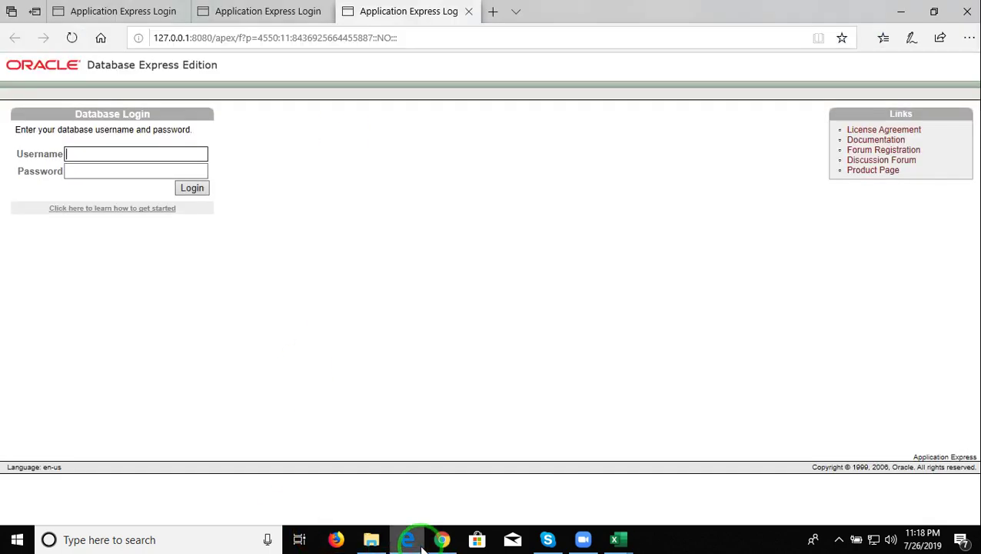
click(442, 539)
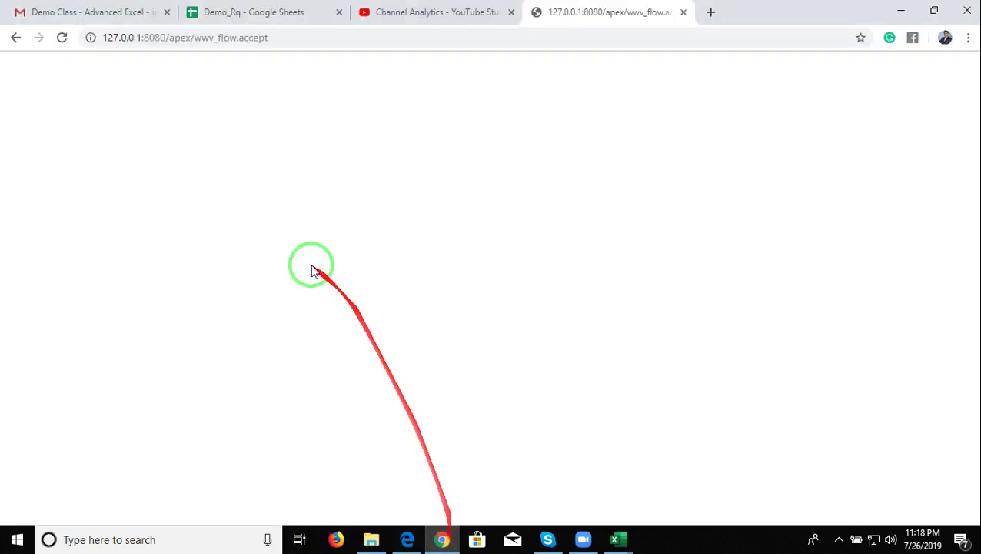
click(190, 37)
drag(190, 37, 384, 75)
key(BackSpace)
key(Return)
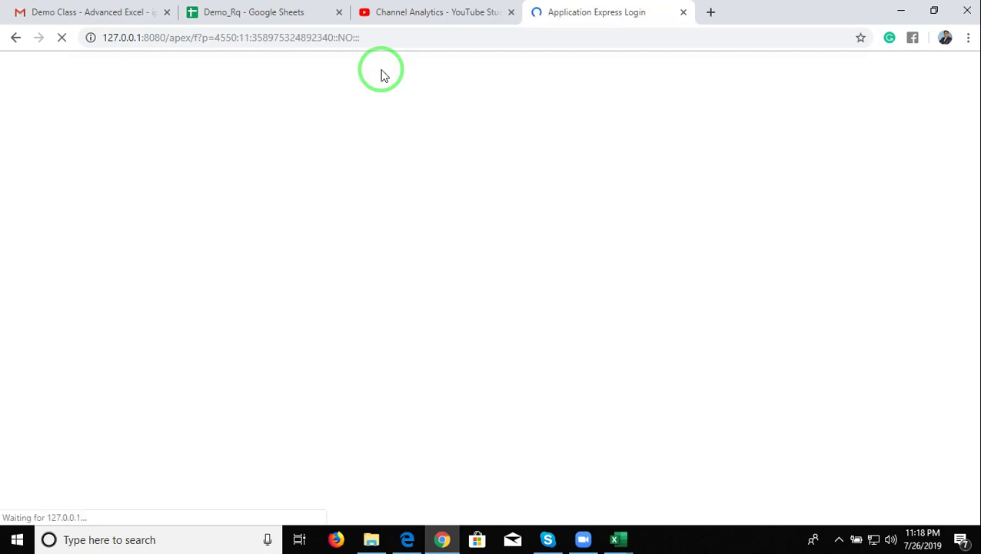
- Log in using Chrome's saved username and password, then open the Object Browser
double_click(116, 157)
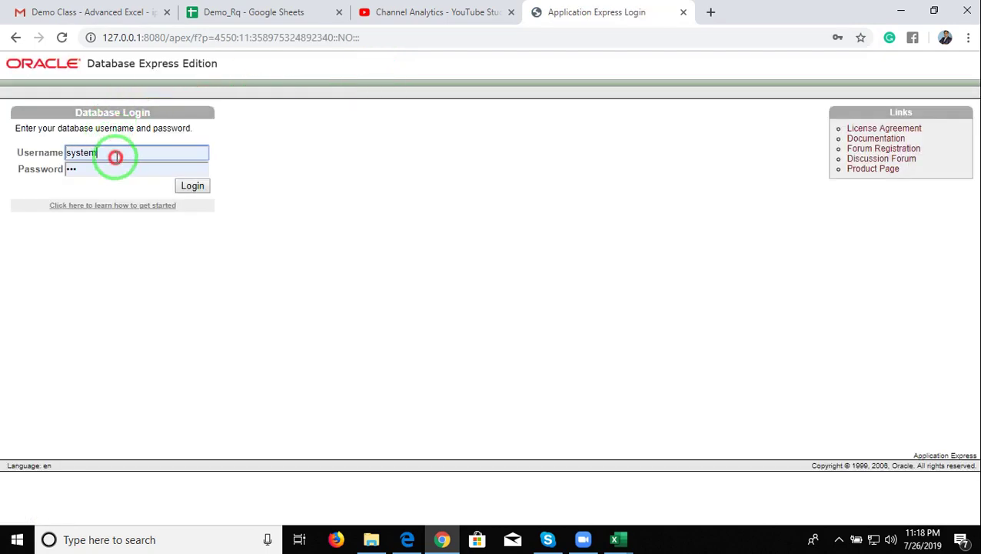
click(280, 162)
double_click(147, 147)
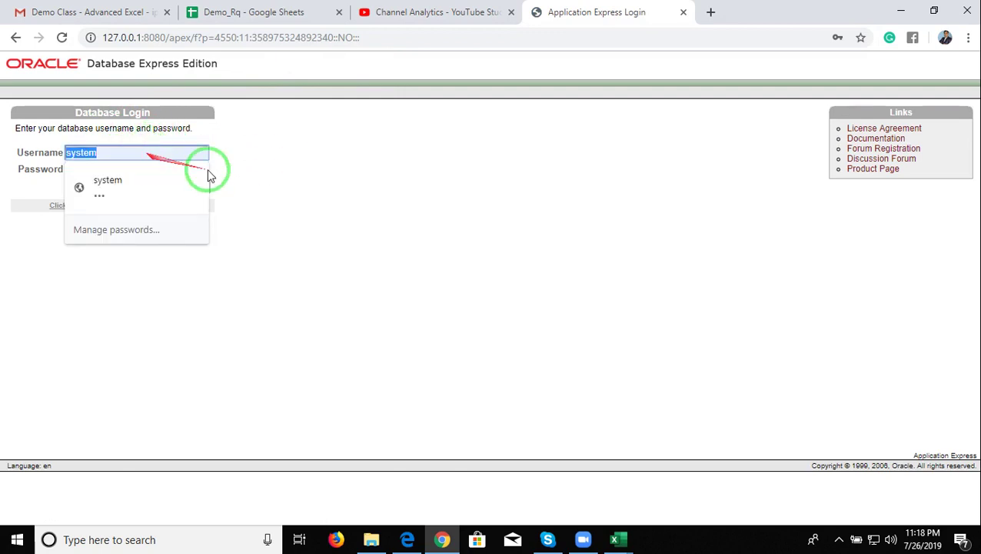
click(329, 169)
double_click(139, 166)
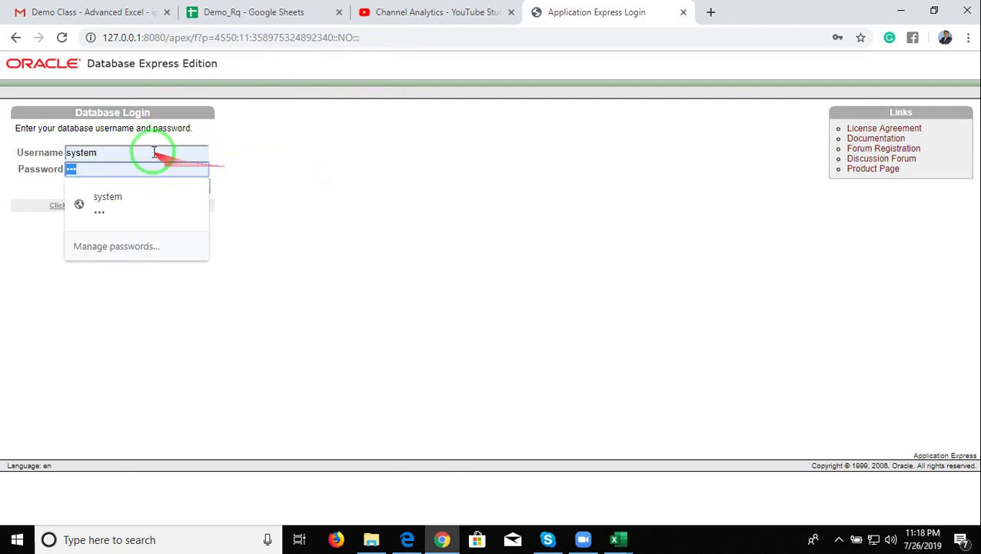
double_click(149, 151)
click(355, 205)
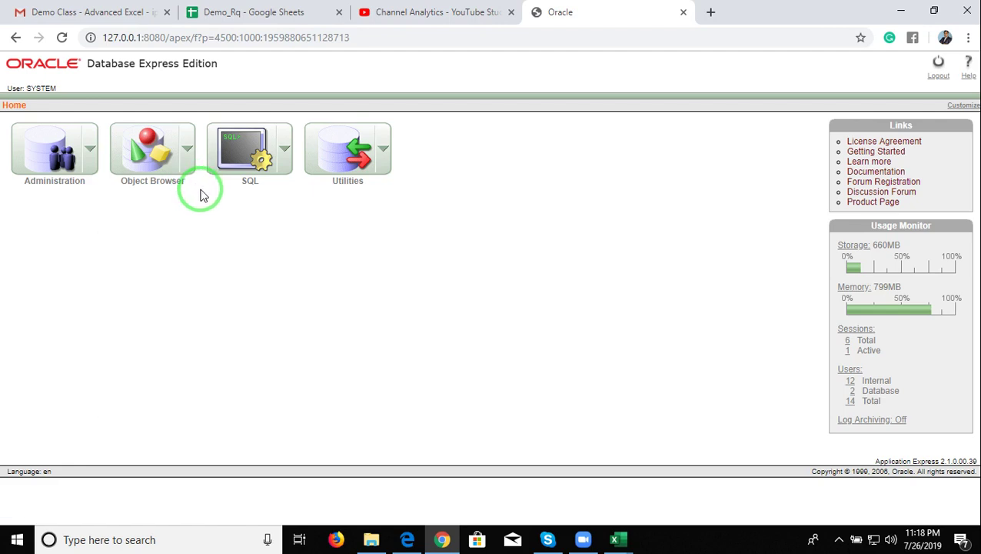
click(152, 166)
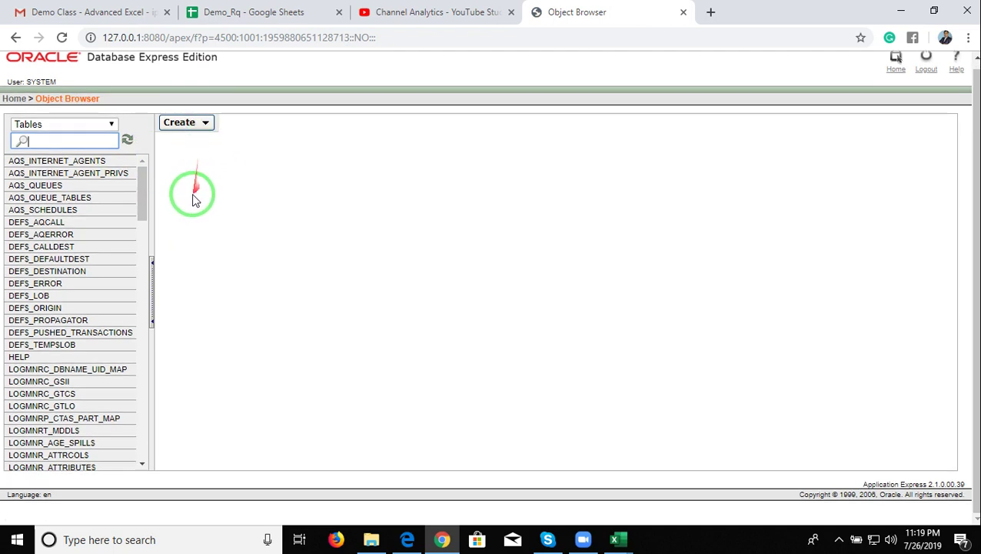
- Go from Home to Utilities > Data Load/Unload > Load
scroll(127, 218, up, 1)
click(24, 108)
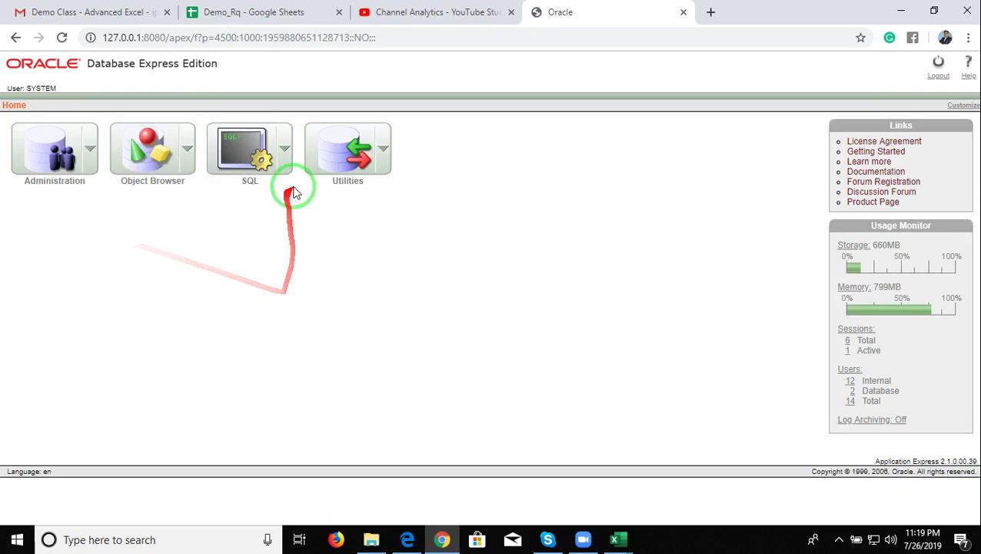
click(344, 167)
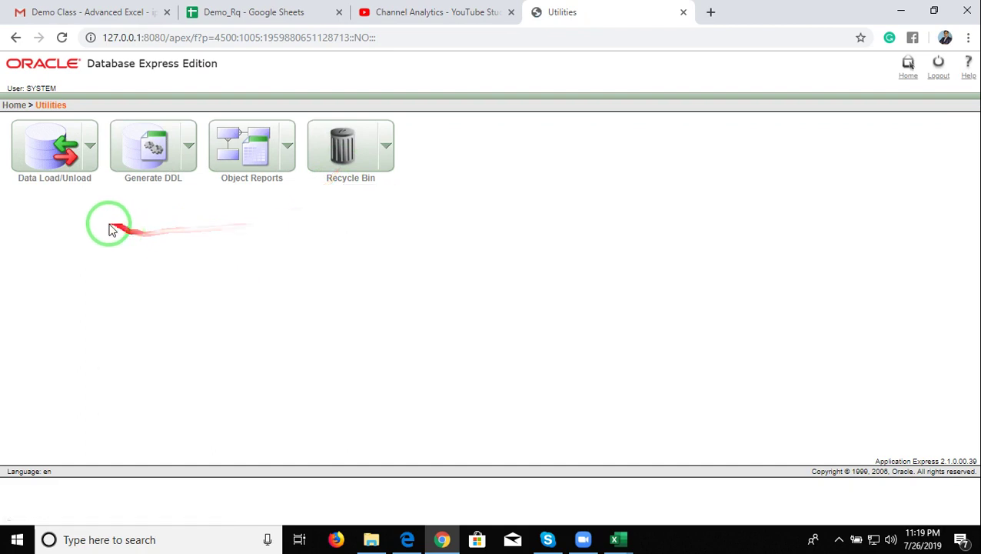
click(54, 165)
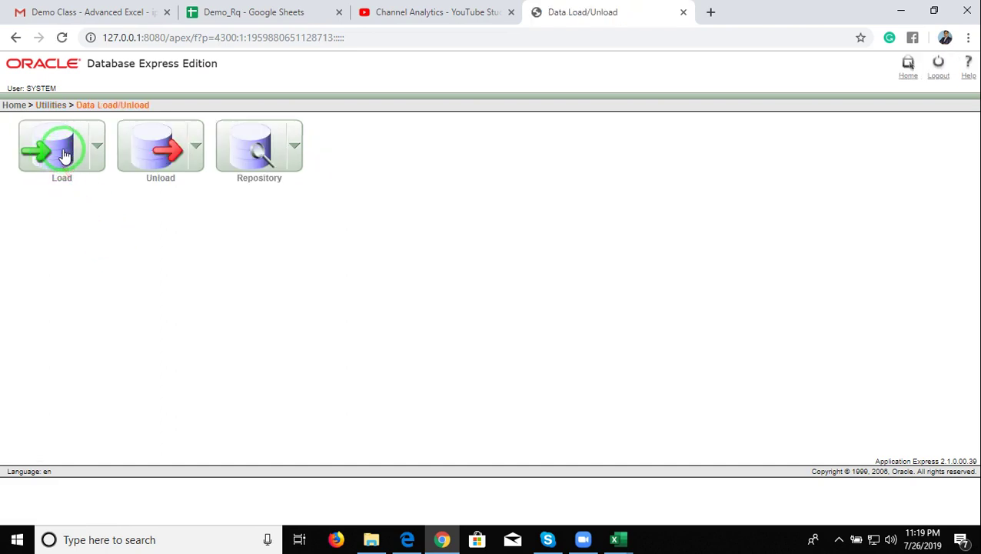
click(65, 155)
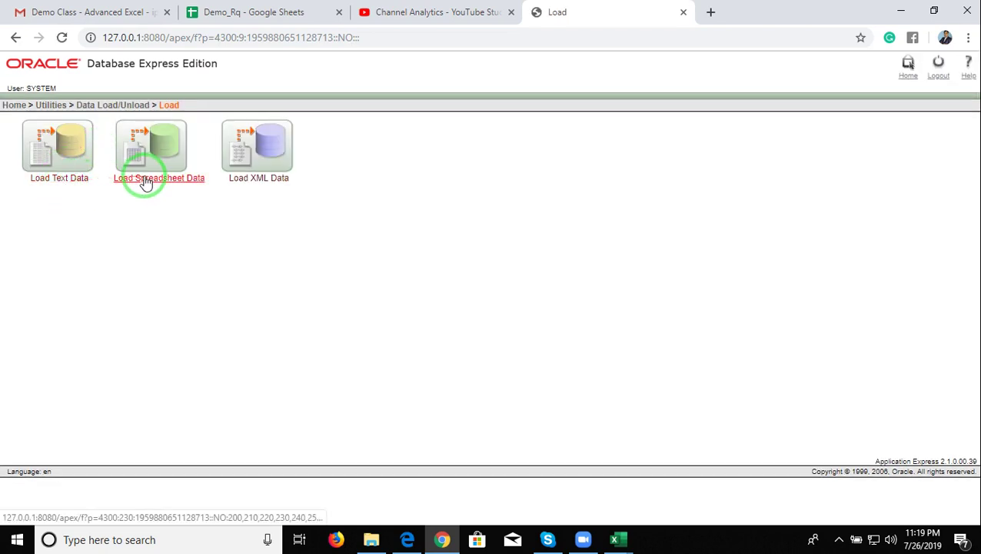
- Start a spreadsheet data load and switch to the Data workbook in Excel
click(162, 137)
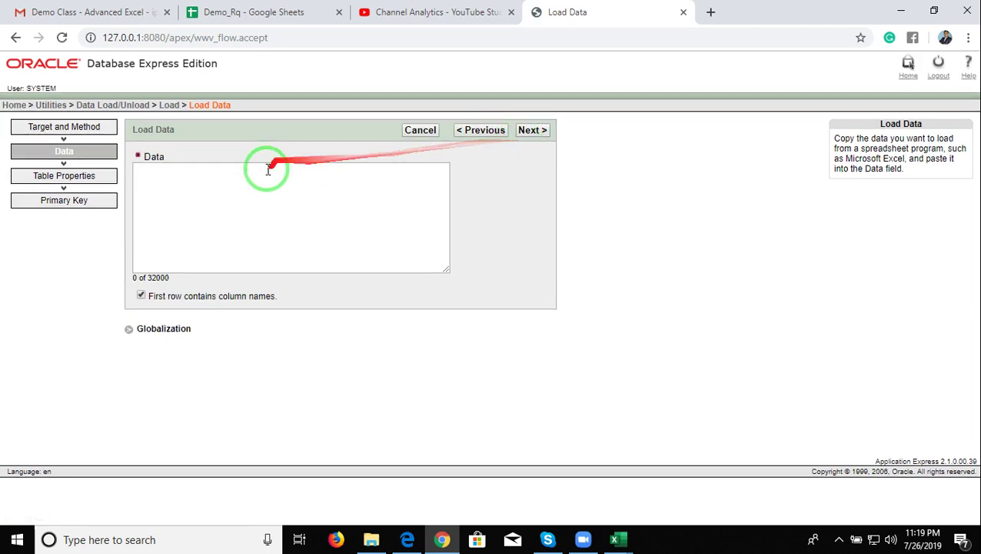
click(218, 188)
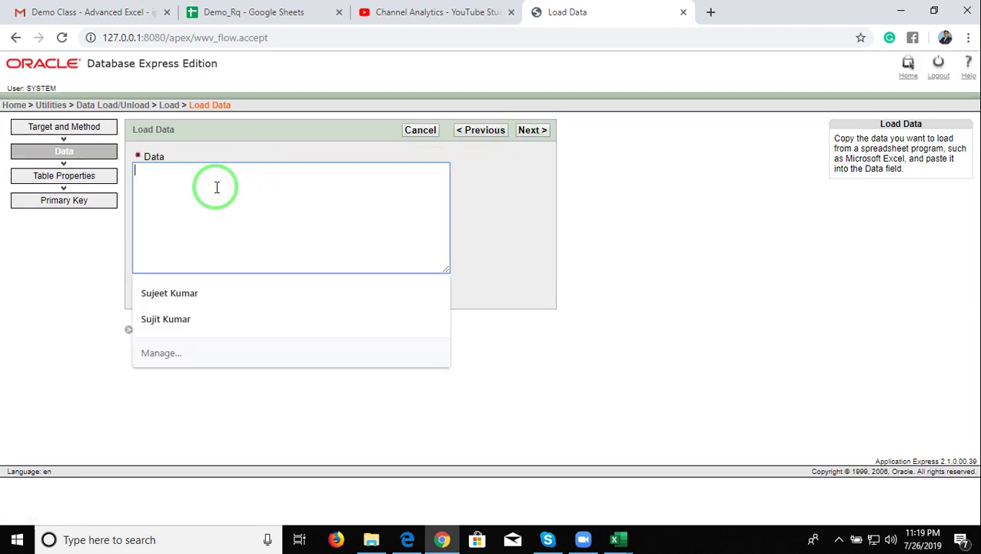
click(623, 542)
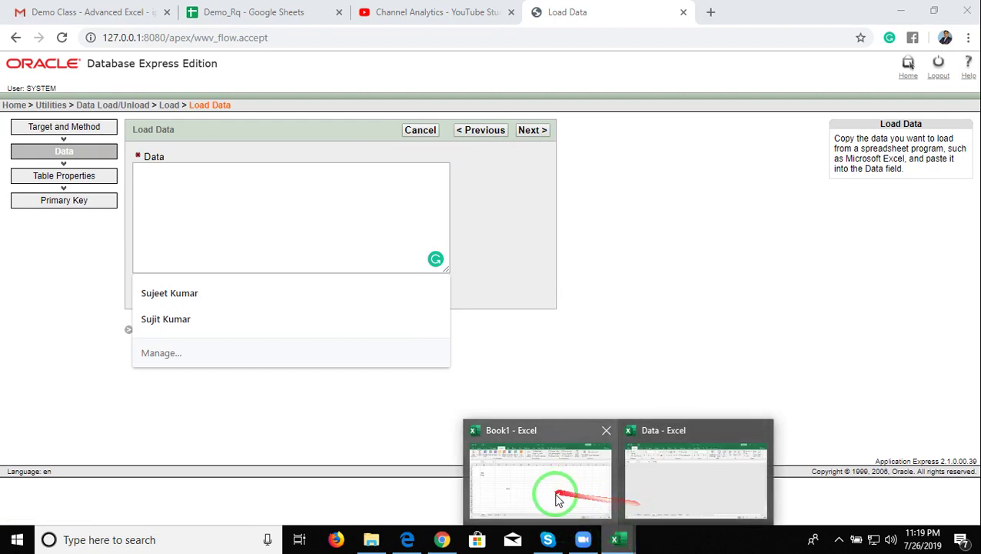
click(657, 493)
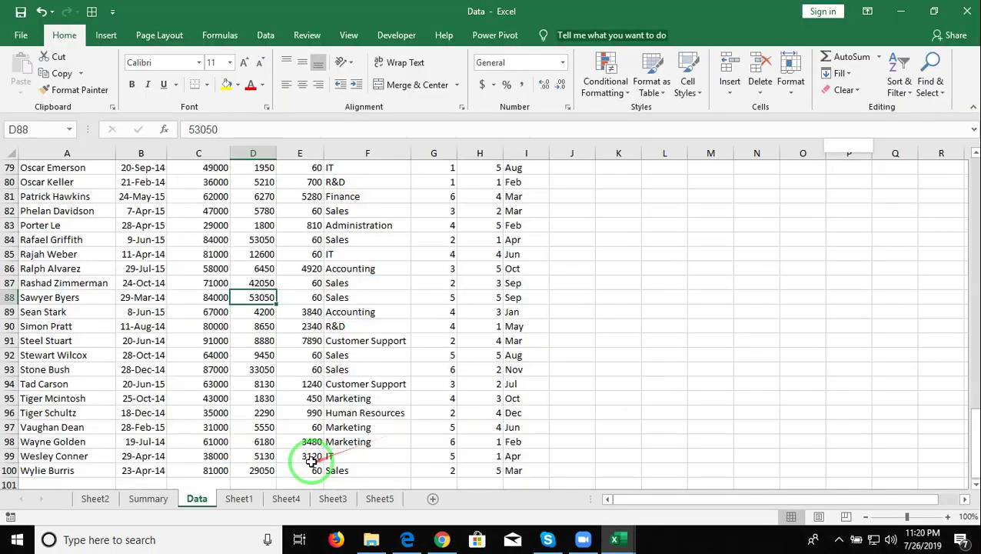
- Copy the employee table A1:I100 and return to the Load Data page
key(ctrl+Up)
key(ctrl+Left)
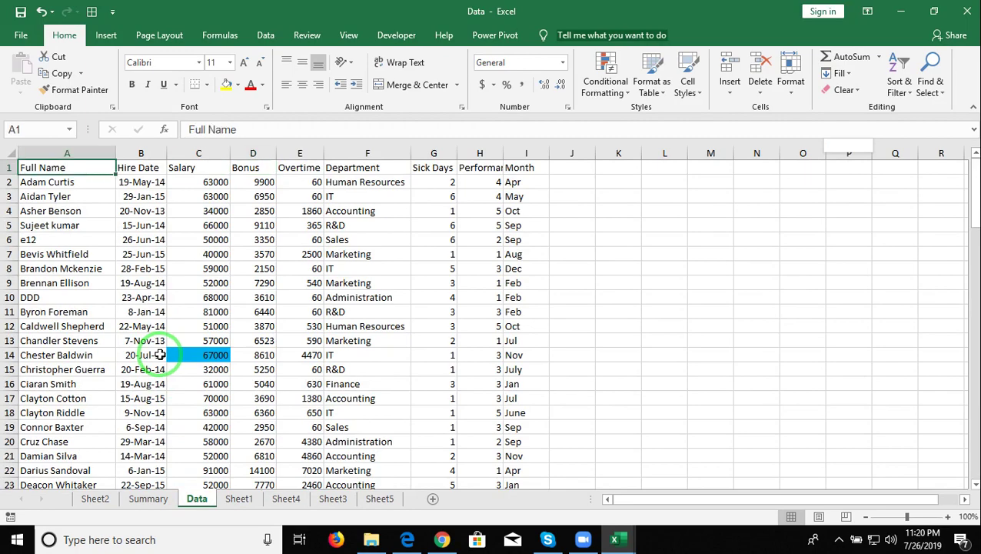
key(ctrl+shift+Right)
key(ctrl+shift+Down)
key(ctrl+c)
key(alt+Tab)
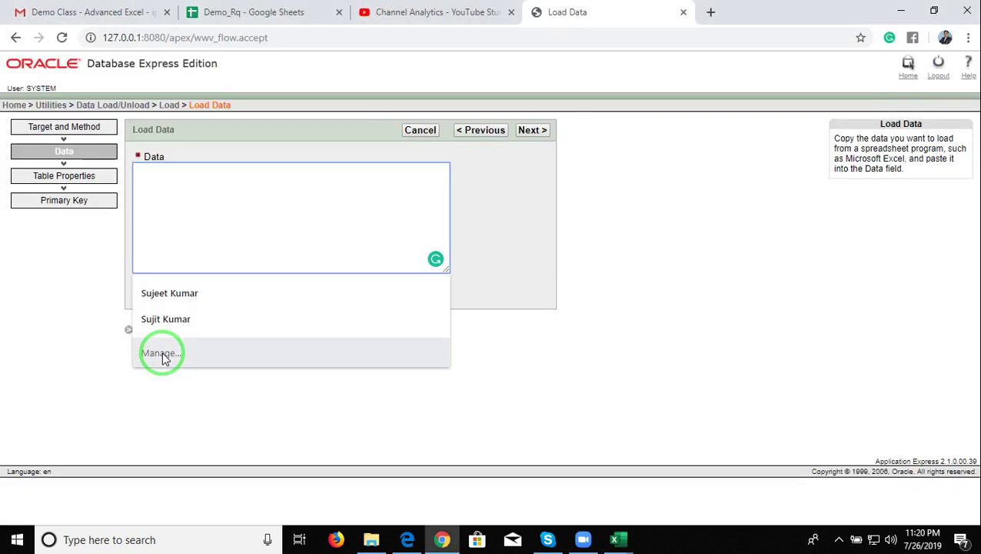
- Paste the employee rows into the Data field, keeping 'First row contains column names', and continue
click(277, 204)
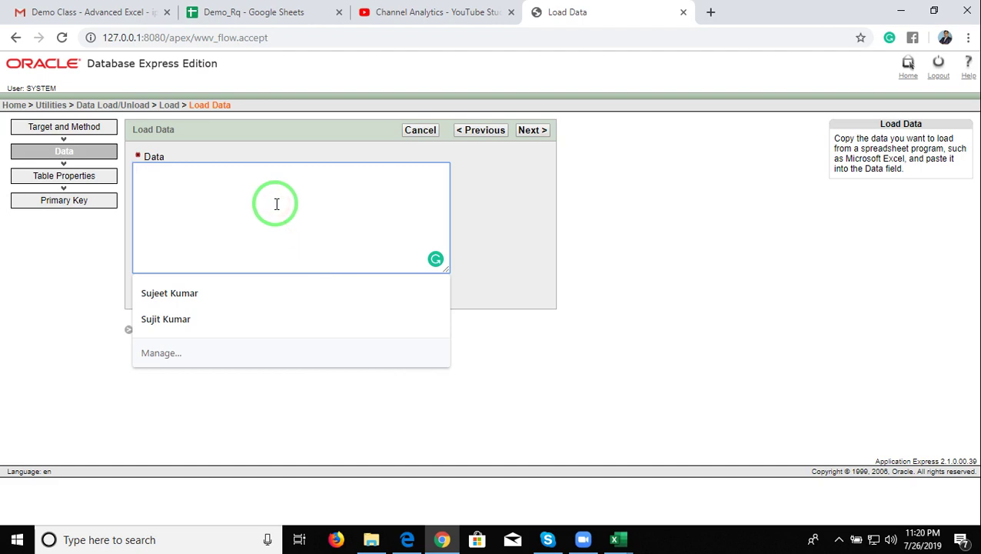
key(ctrl+v)
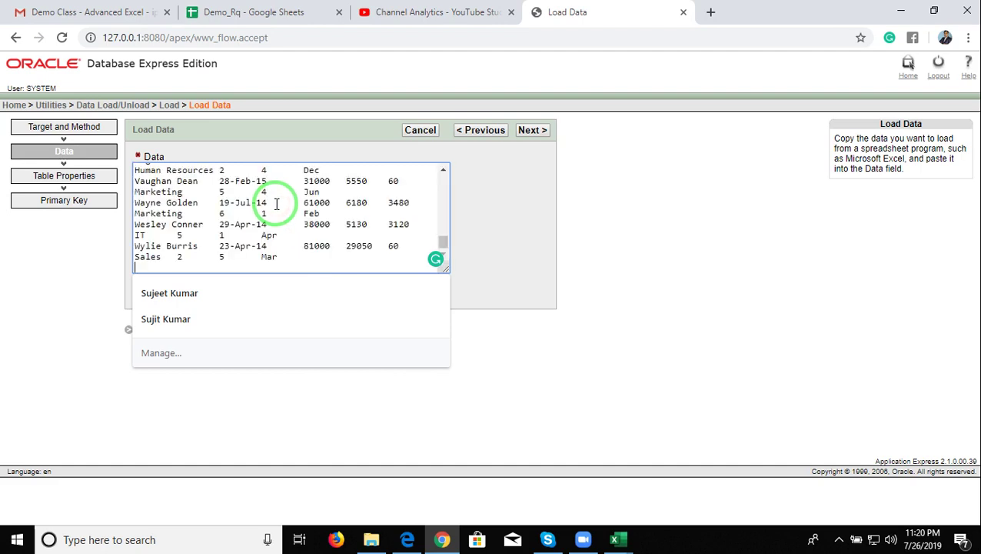
click(548, 209)
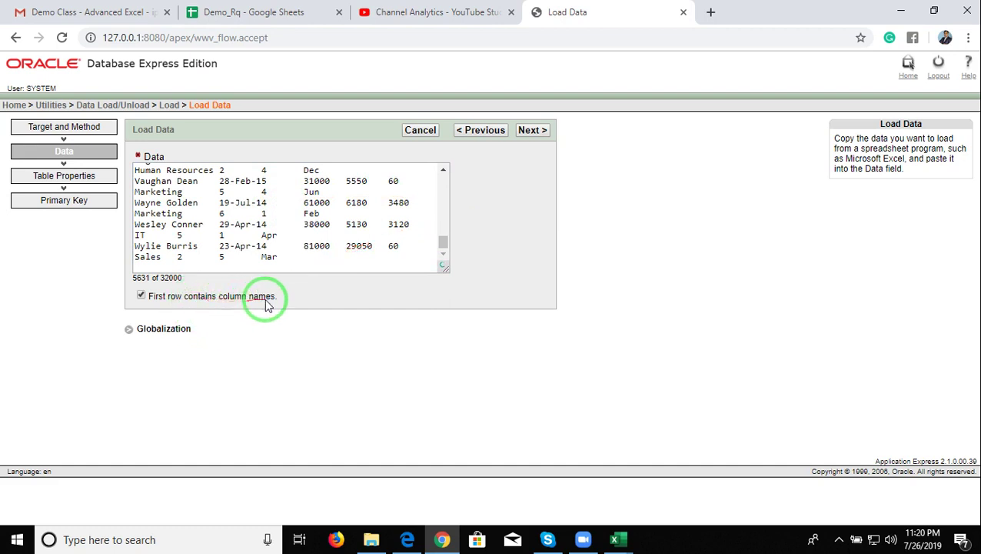
click(528, 131)
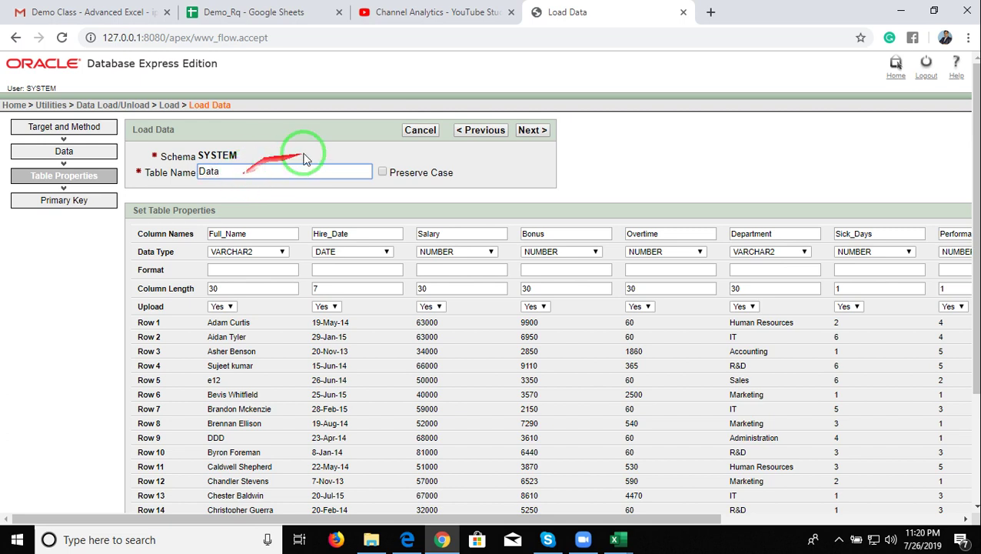
- Accept the new ID primary key column with DATA_PK and DATA_SEQ and load the table
click(531, 135)
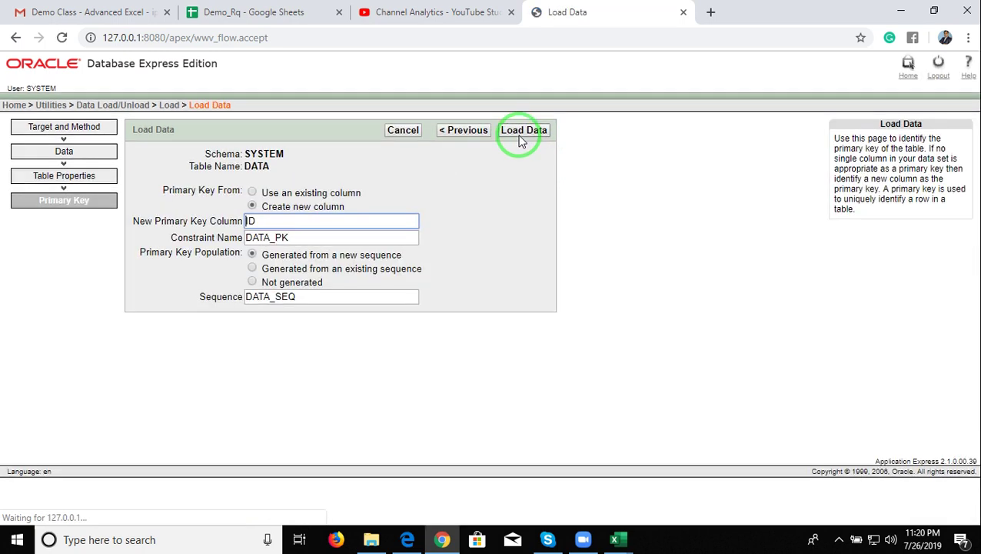
click(517, 132)
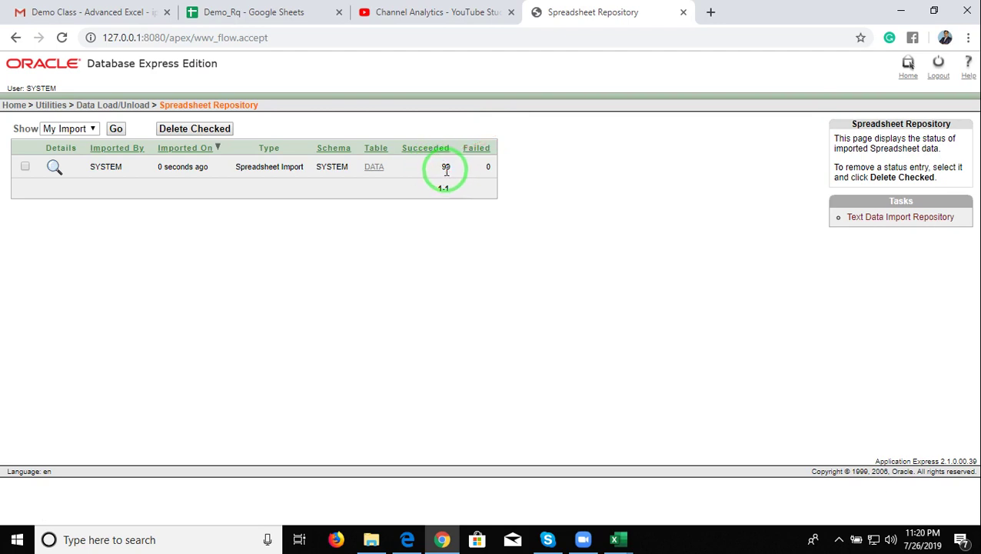
- Return to Home and open the Object Browser
click(12, 107)
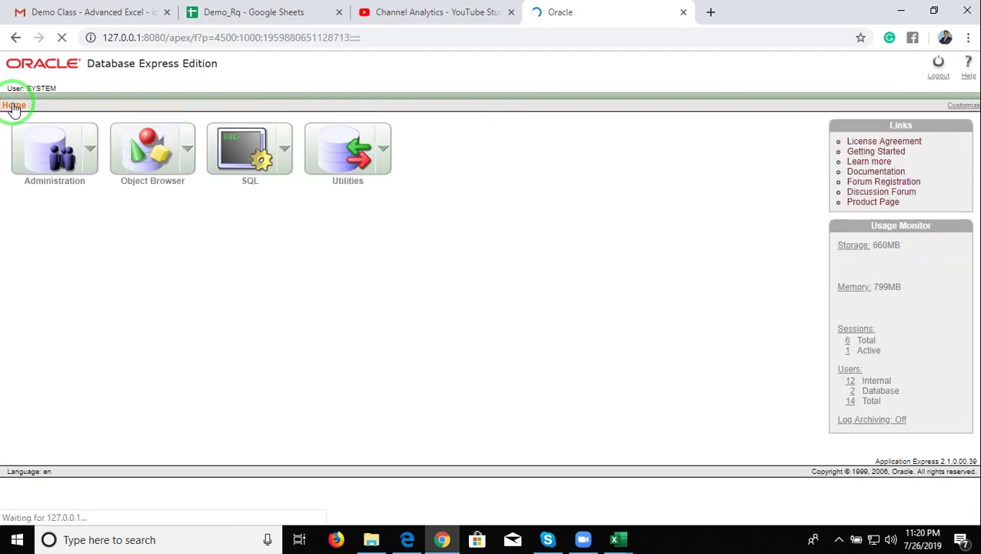
click(149, 158)
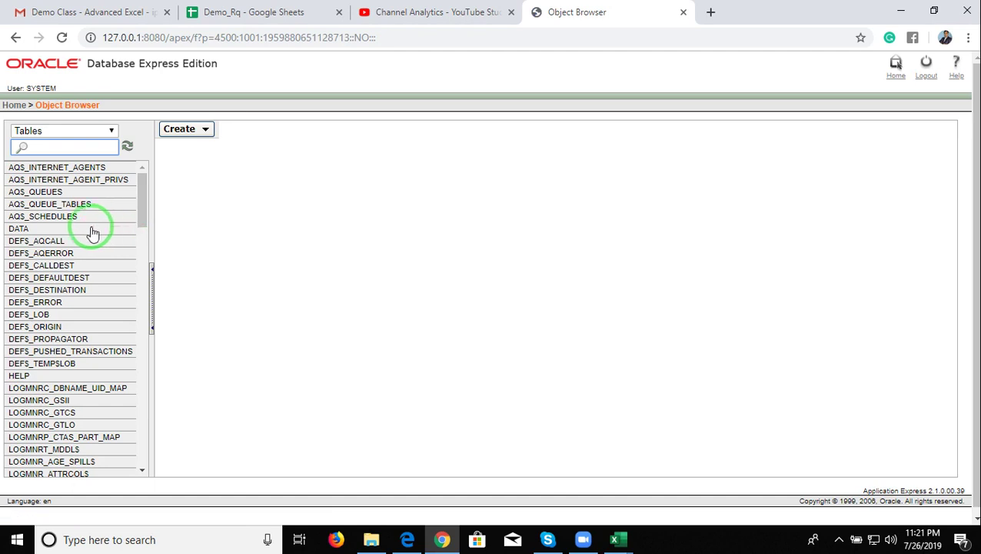
- Select the DATA table and show its Data tab, rows 1–15 of 99
click(18, 229)
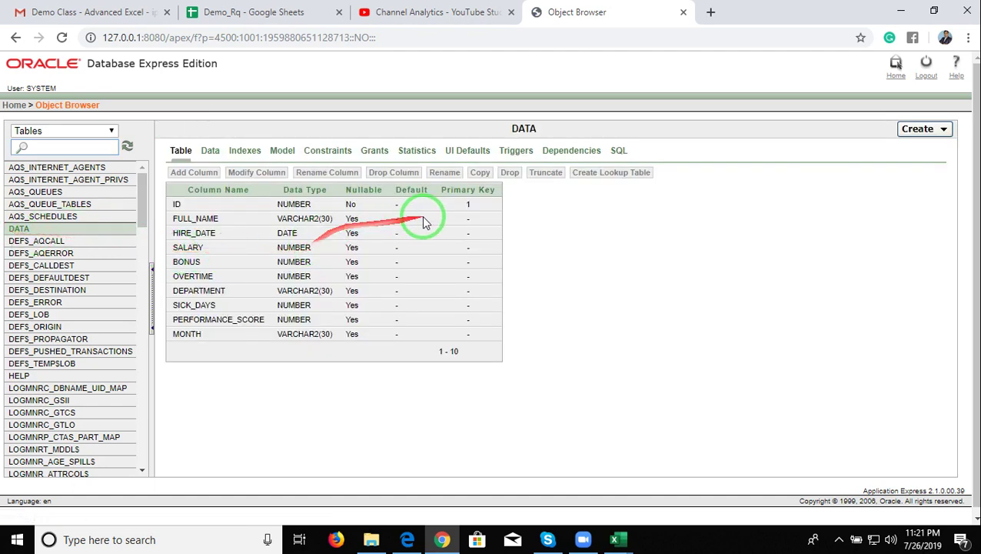
click(214, 158)
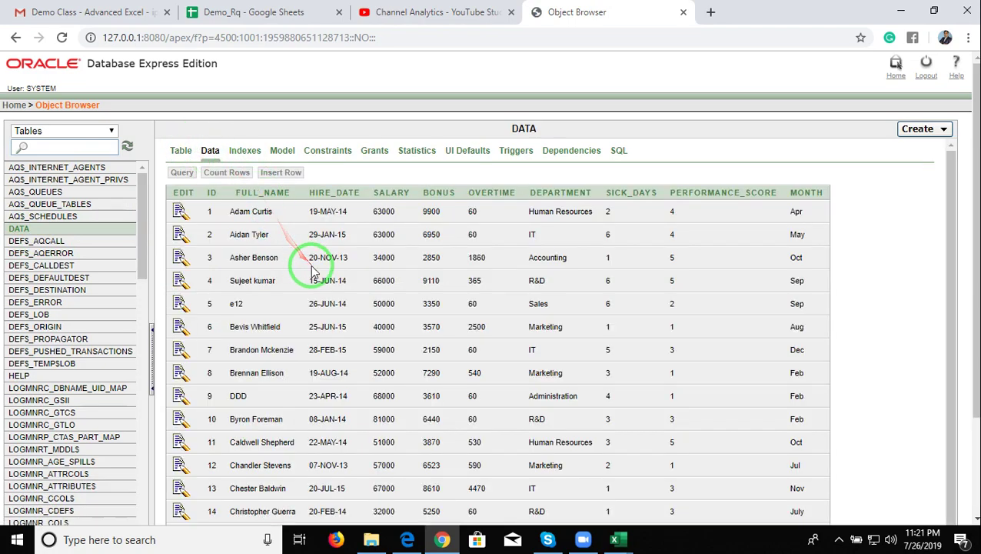
scroll(304, 273, down, 3)
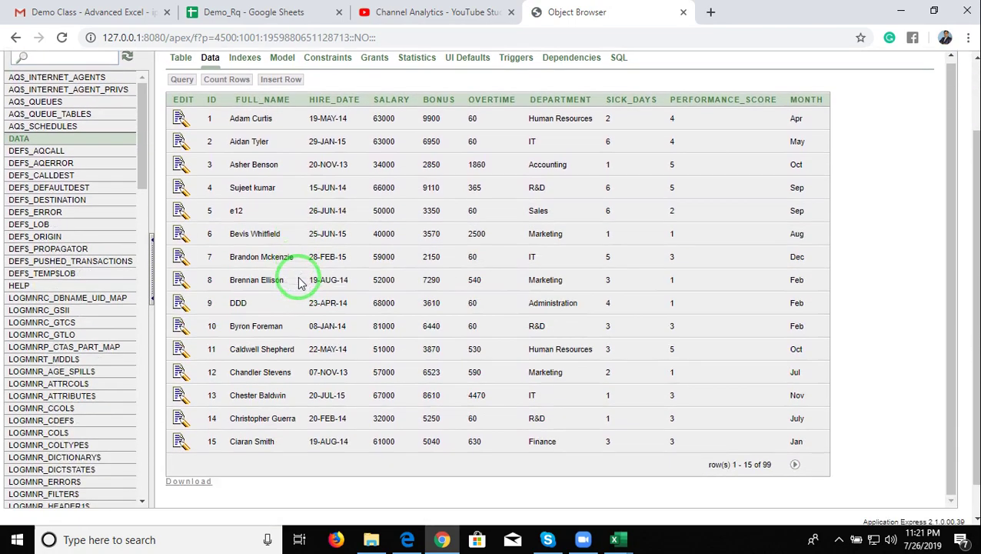
scroll(278, 206, up, 3)
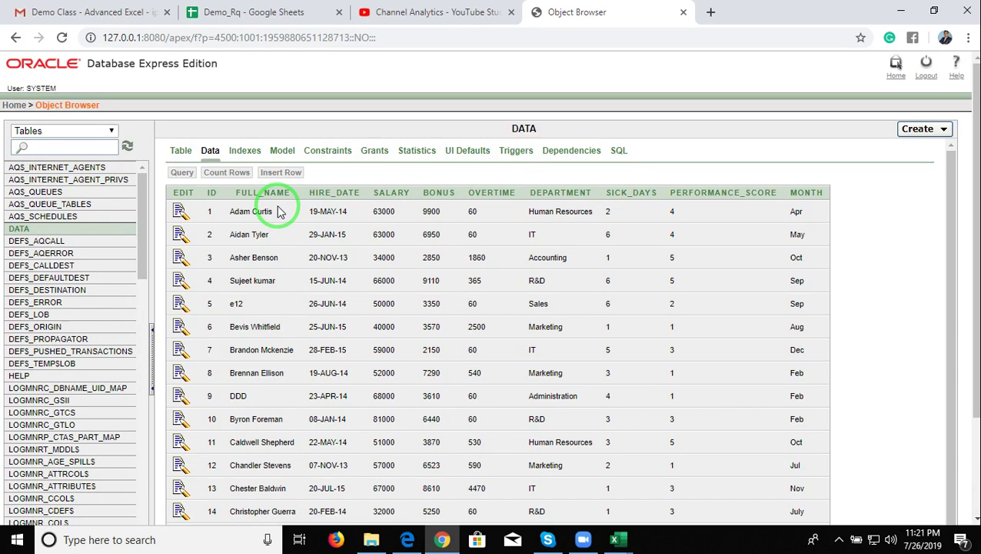
- Review the CREATE TABLE DATA script in the SQL tab, then show the desktop with Win+D
click(623, 157)
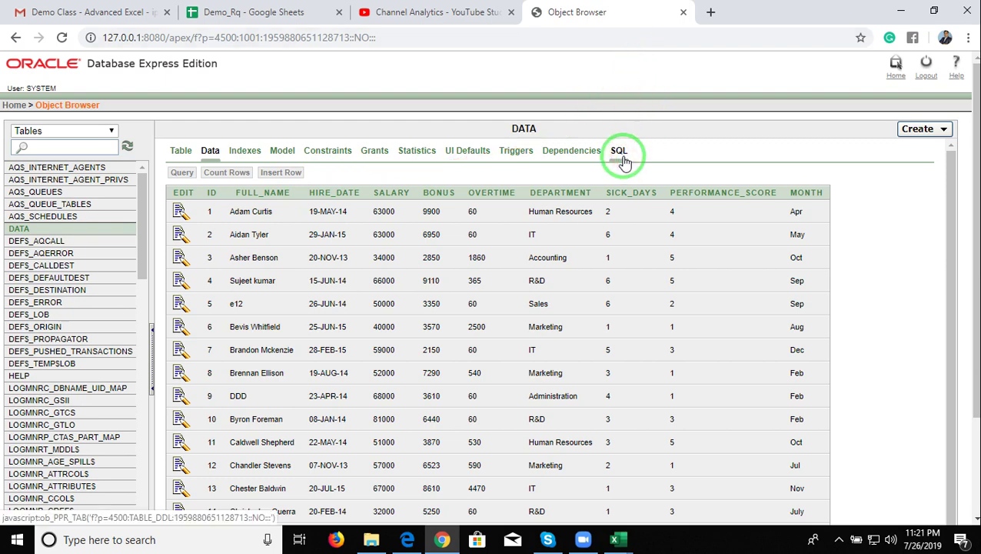
scroll(477, 325, down, 2)
scroll(476, 325, up, 2)
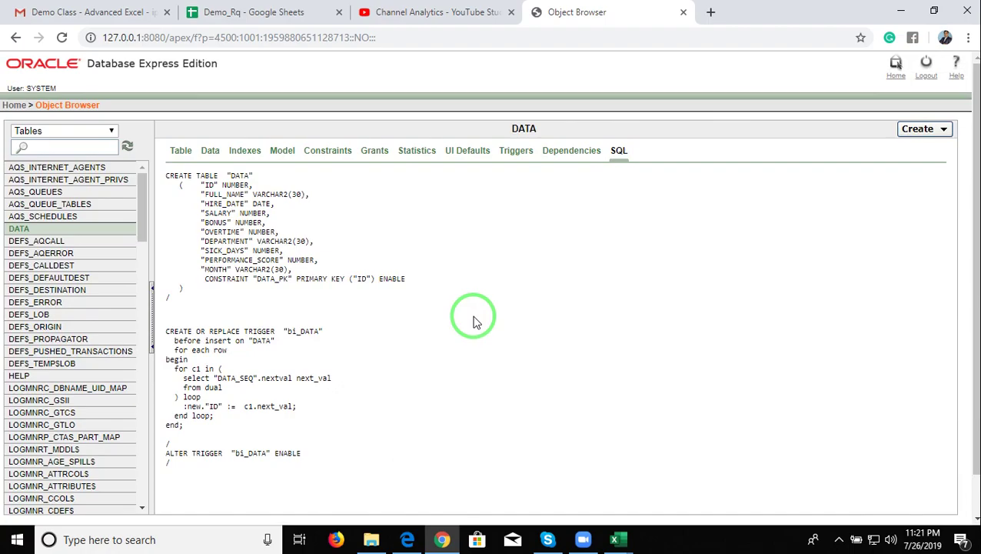
key(super+d)
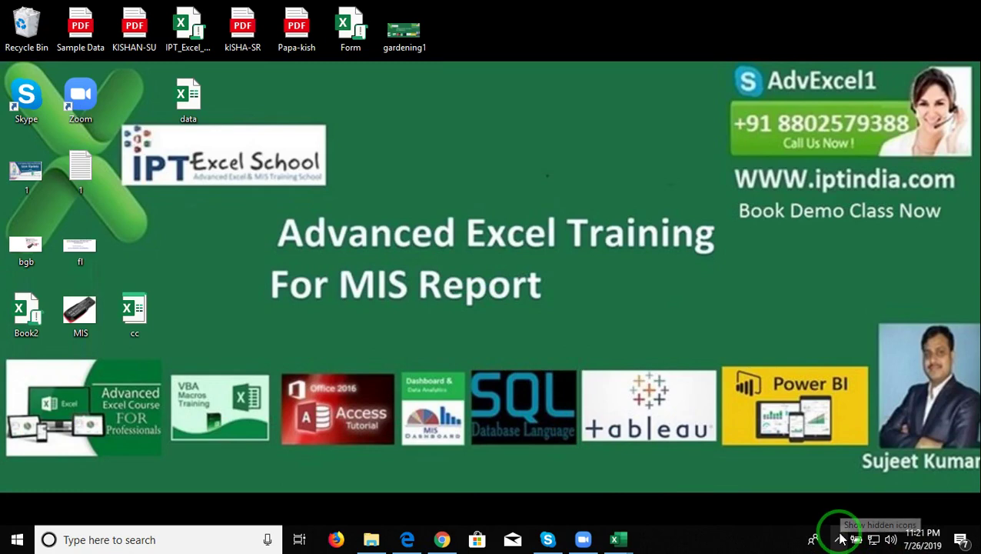
- Restore Chrome, glance at the channel analytics tab, then return to the Object Browser tab
mouse_move(452, 544)
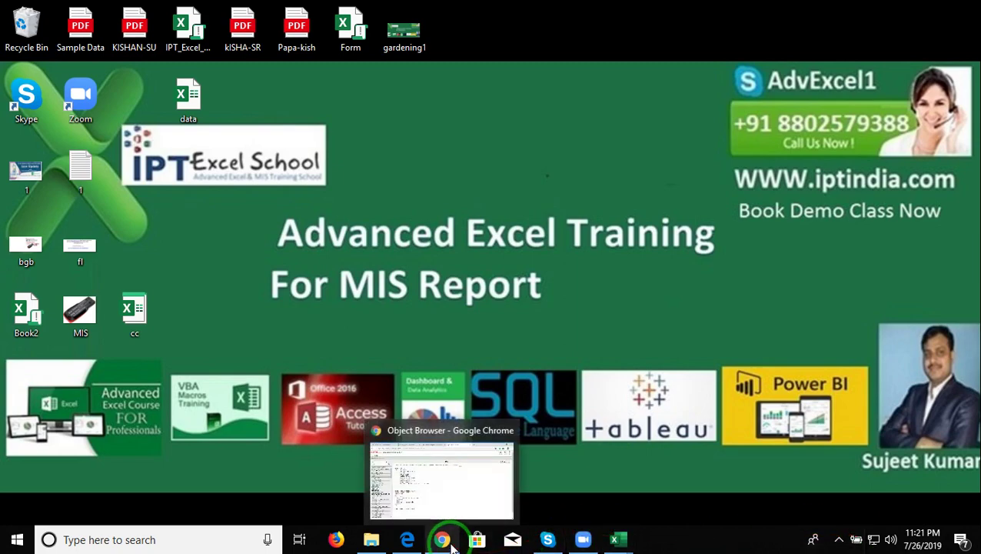
click(452, 544)
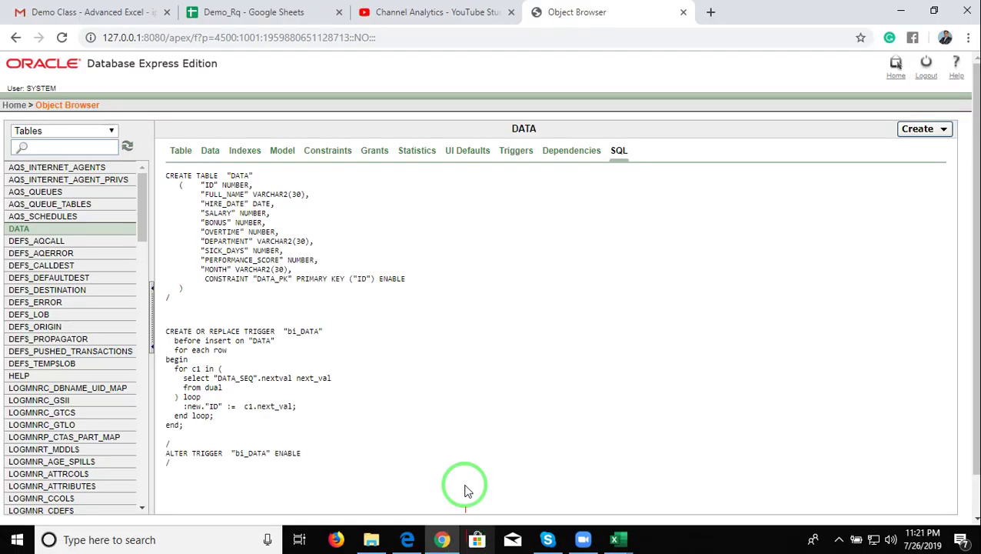
click(441, 12)
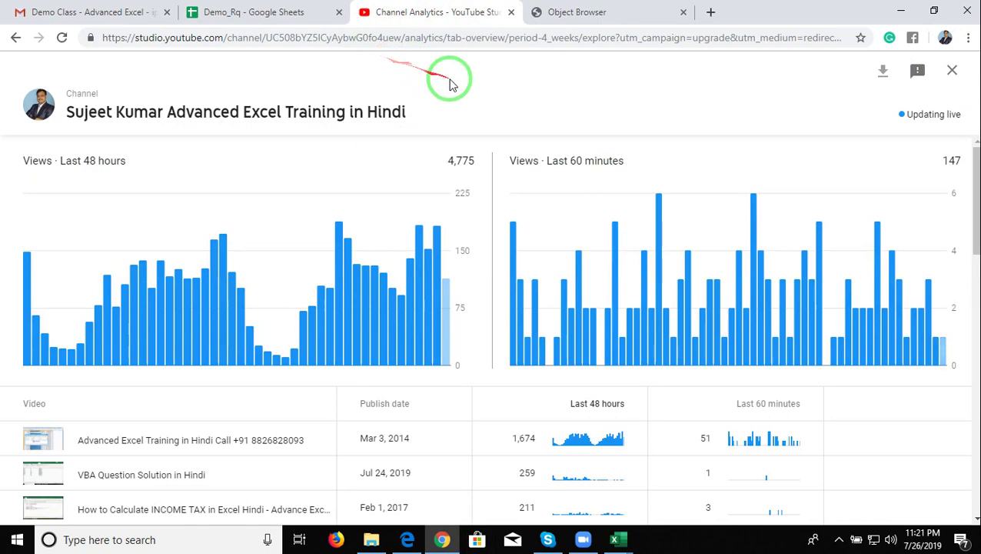
click(626, 11)
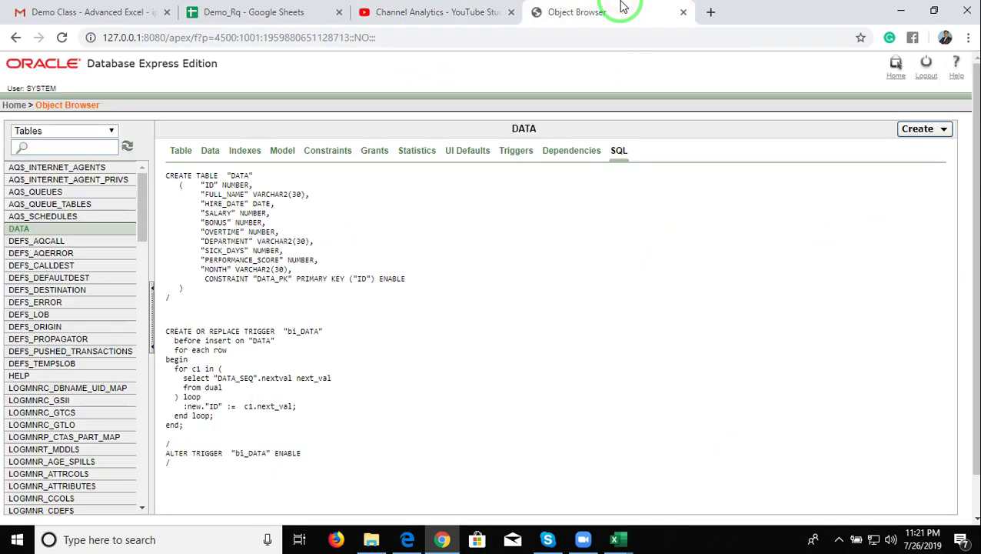
- Load the YouTube home page in a new tab, then minimize everything to the desktop
click(712, 12)
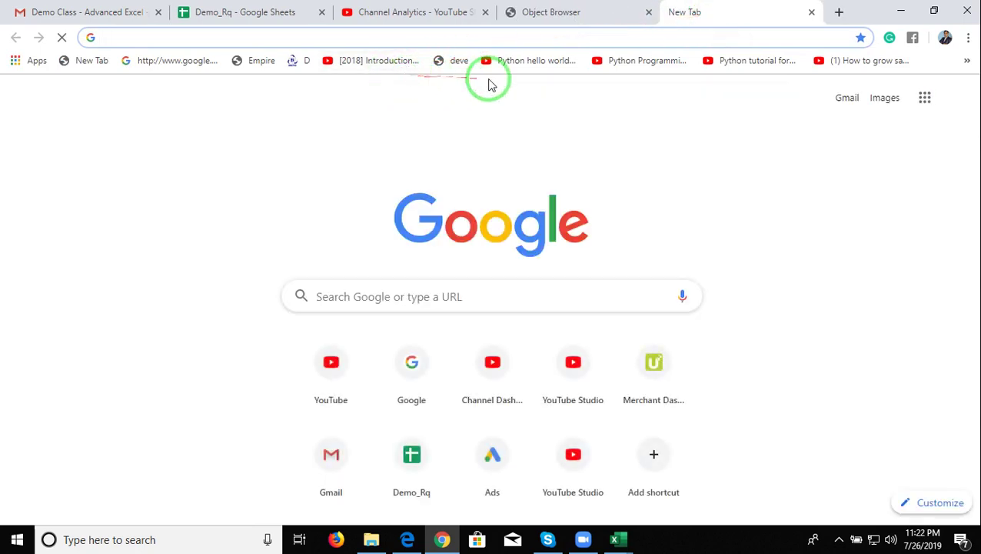
click(323, 392)
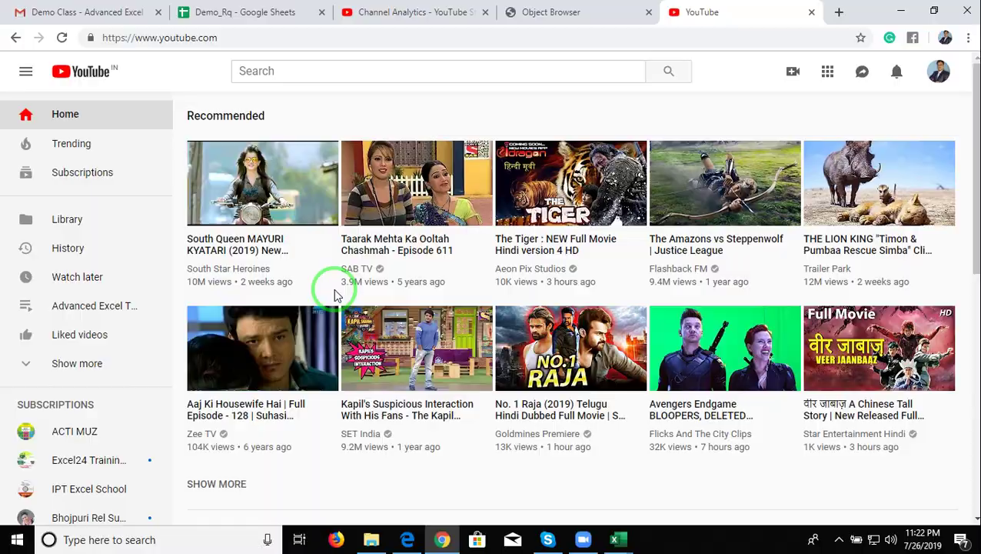
key(super+d)
drag(370, 288, 651, 354)
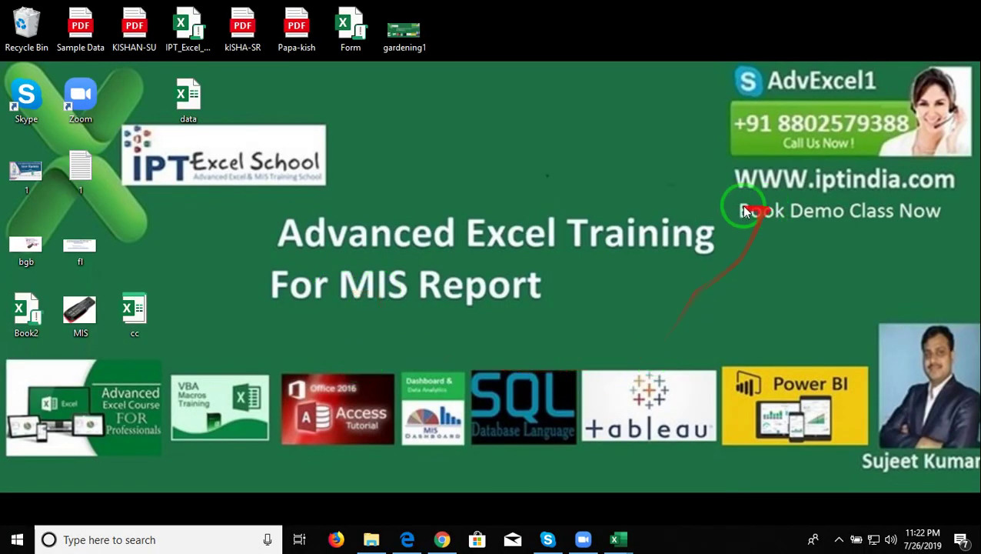
- Highlight the wallpaper's website, phone number and Skype ID, then reveal the hidden tray icons
drag(732, 160, 958, 198)
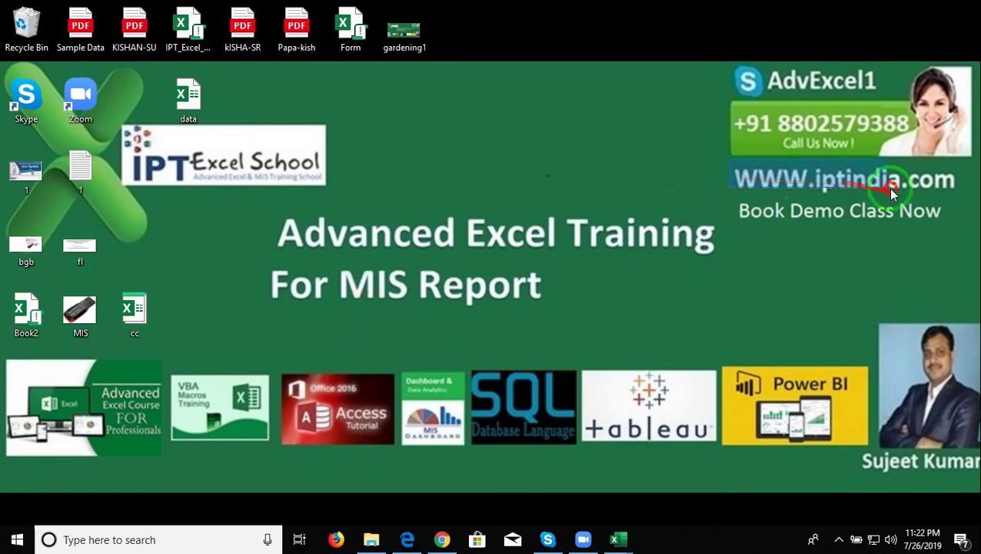
drag(733, 112, 911, 136)
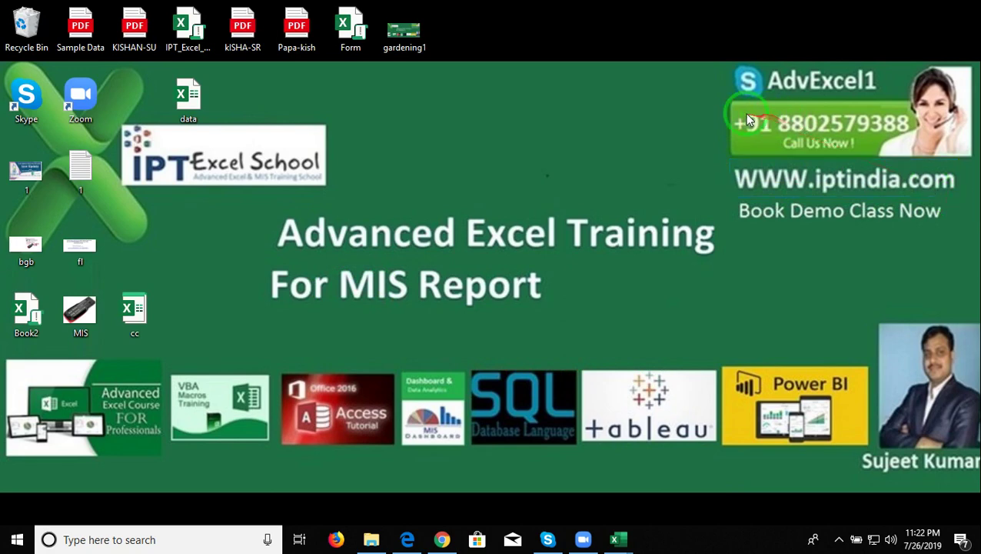
drag(729, 53, 877, 107)
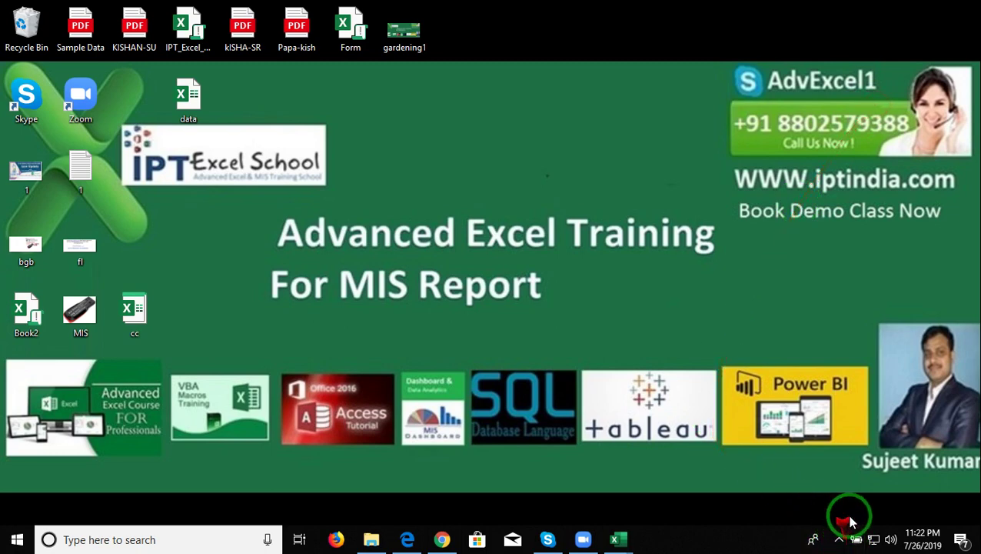
click(839, 538)
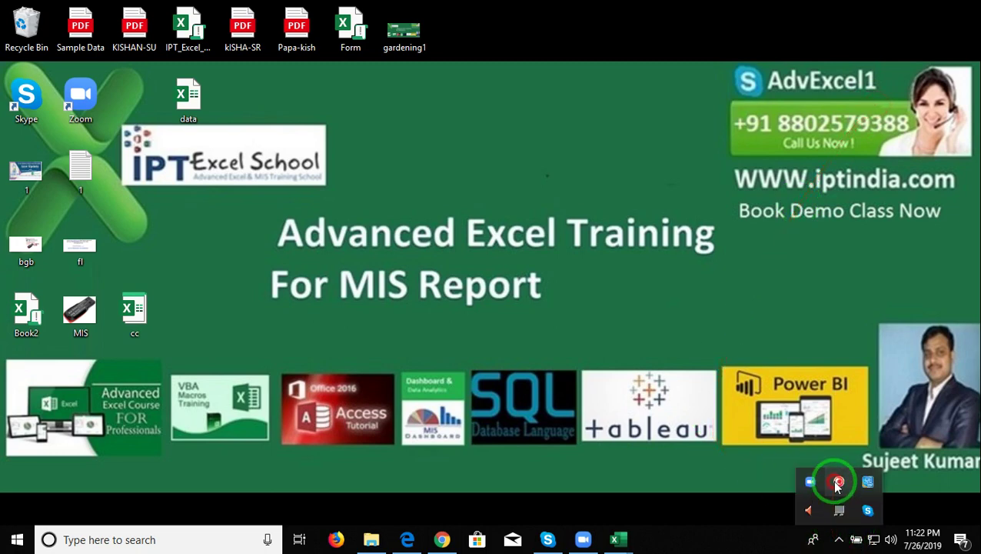